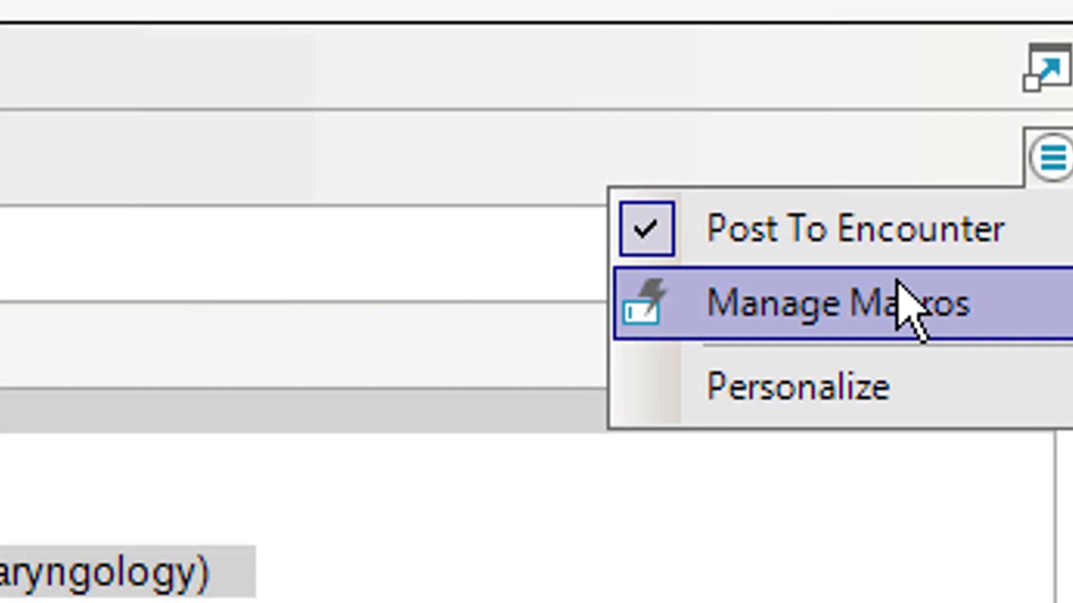
In Manage Macros, view the existing .Testing macro's full text and close it unchanged.
left_click(872, 291)
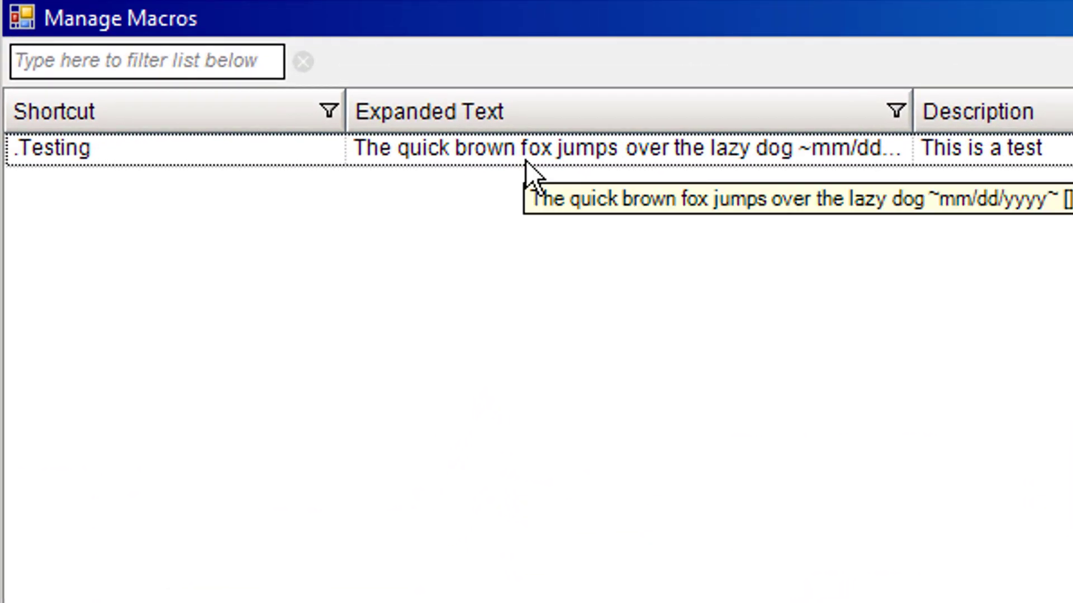
left_click(599, 149)
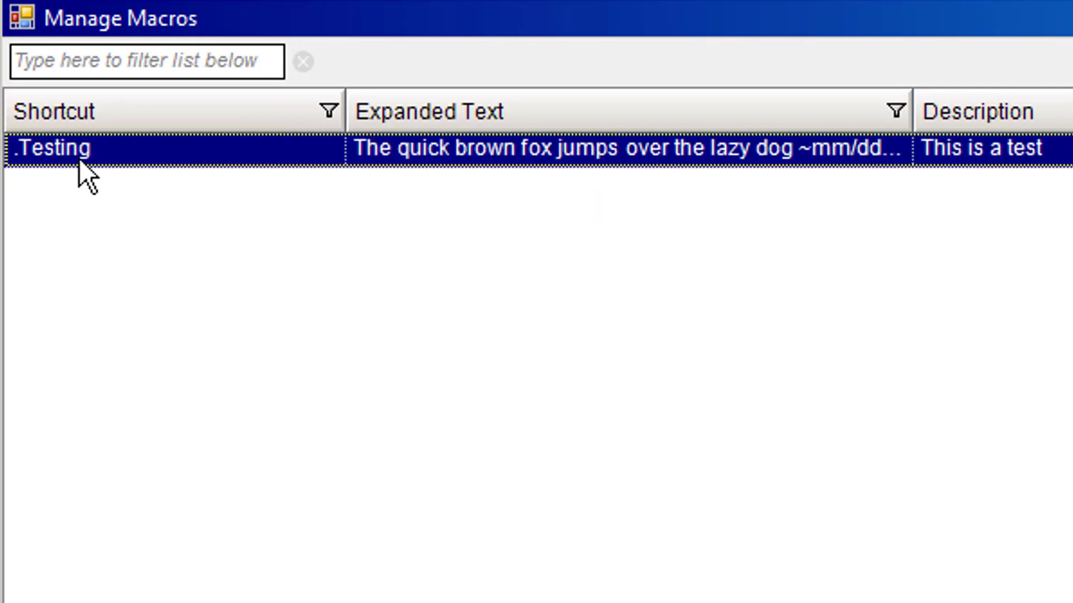
double_click(498, 150)
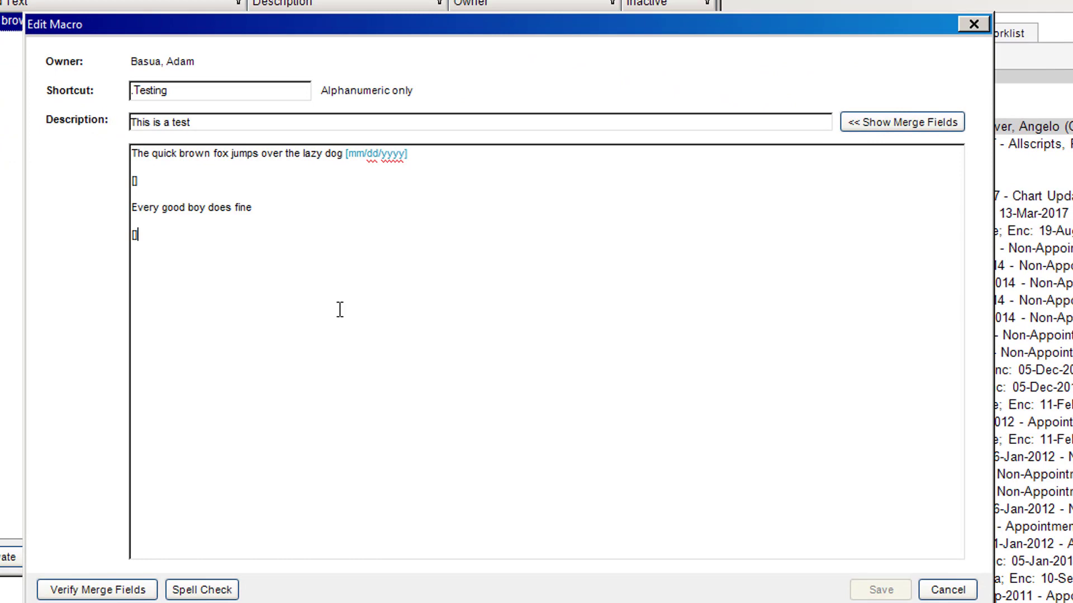
key("Escape")
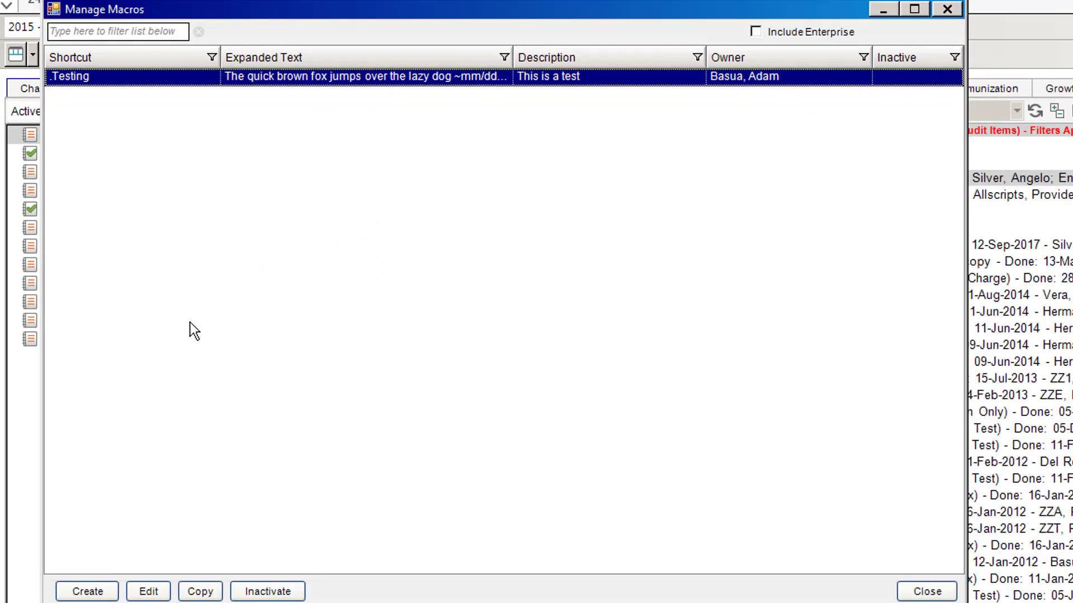
Start a new macro with the shortcut .Test2.
left_click(92, 592)
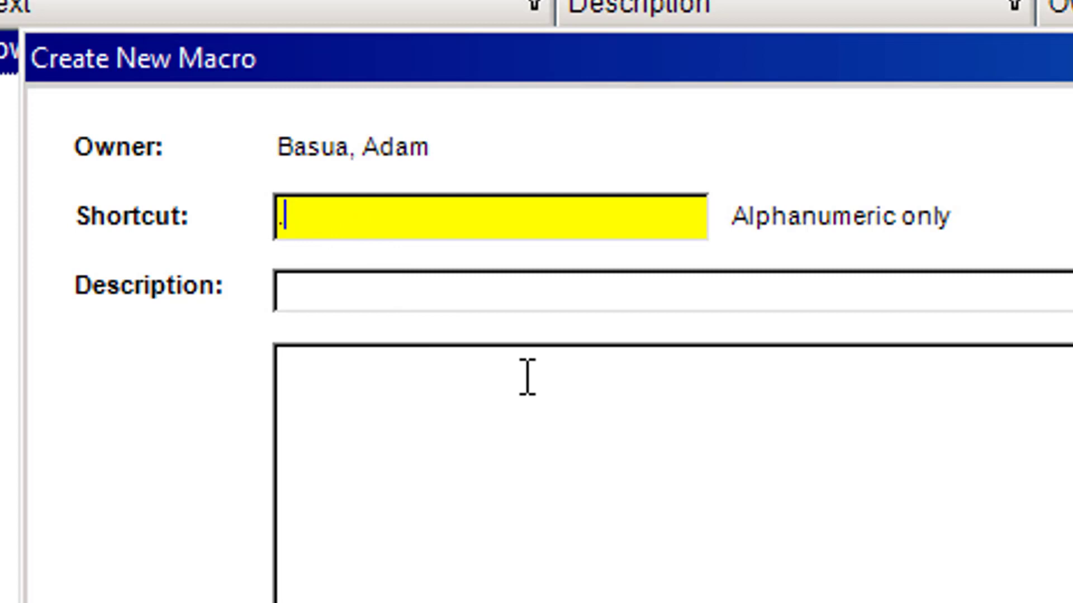
type("Testi")
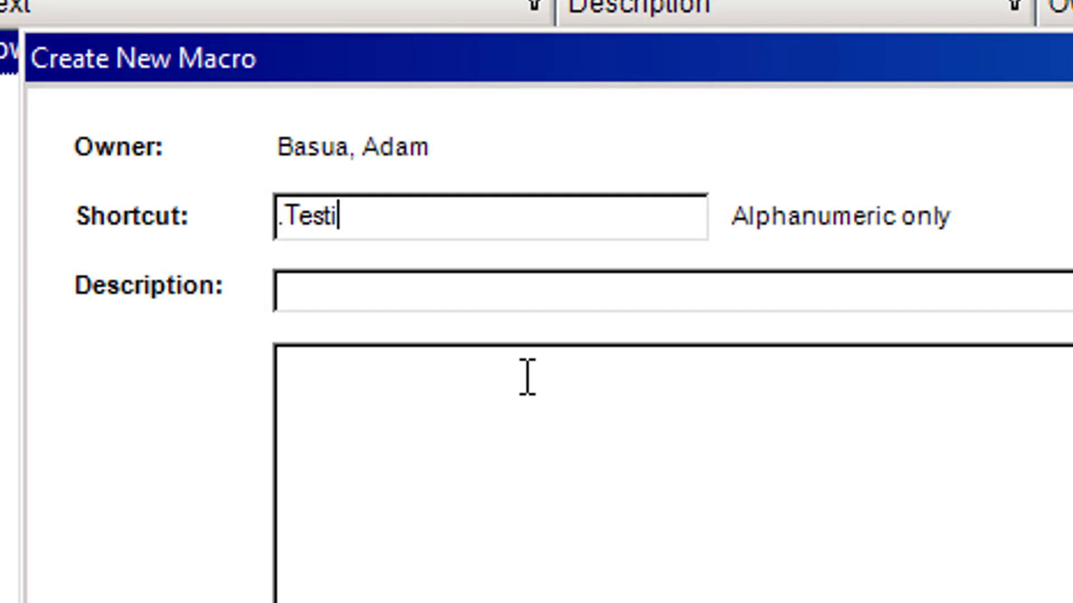
key("BackSpace")
type("2")
Describe it as 'Testing' and make 'The quick brown fox jumps over the lazy dog' its first line.
left_click(400, 289)
type("Testing")
left_click(781, 505)
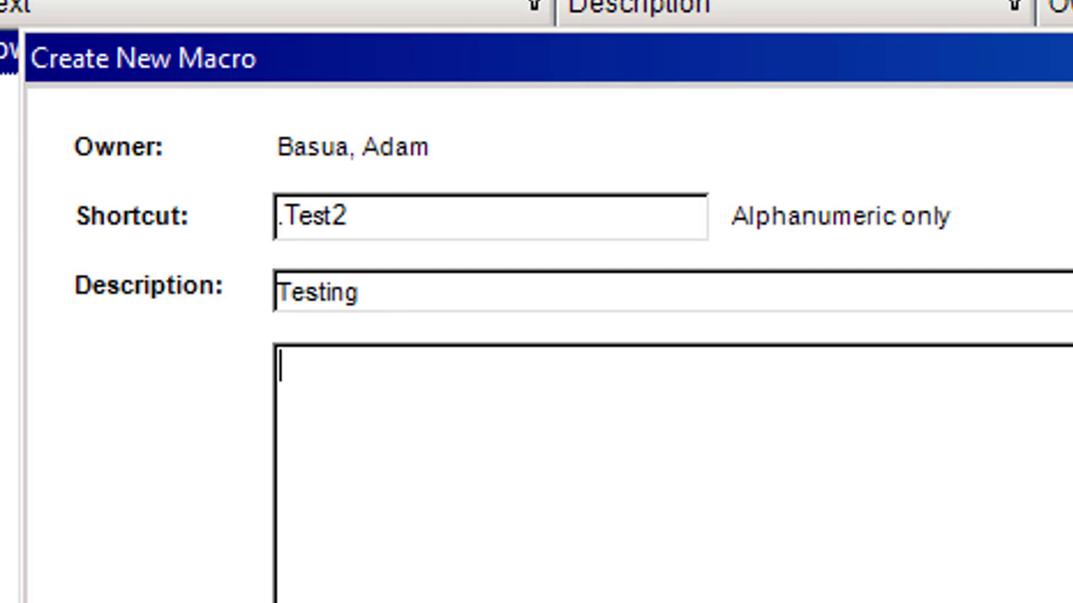
type("The quick brown fox jumps over the lazy dog")
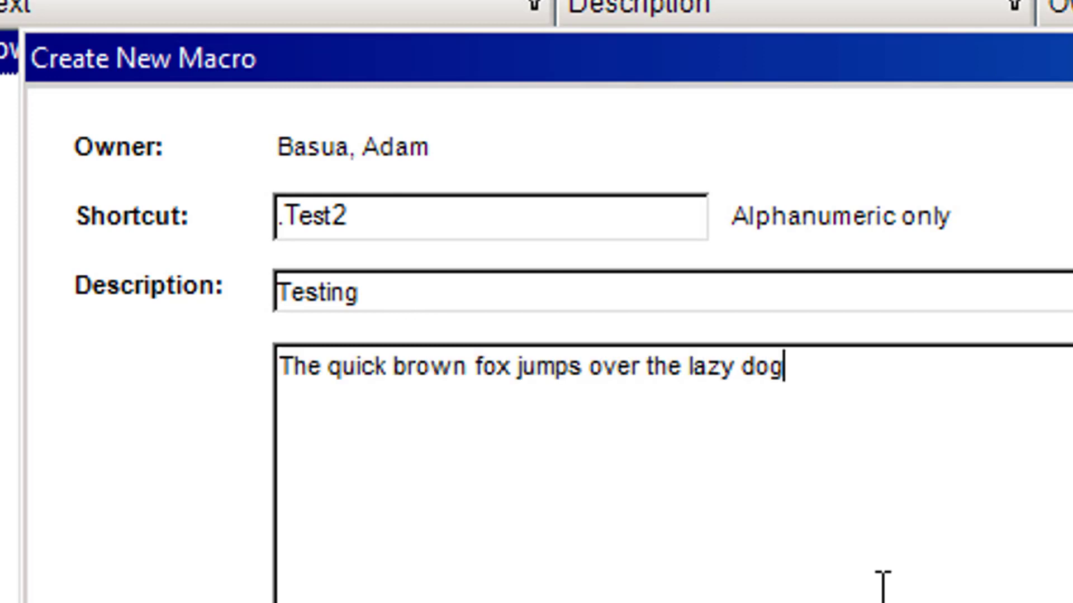
key("Return")
key("Return")
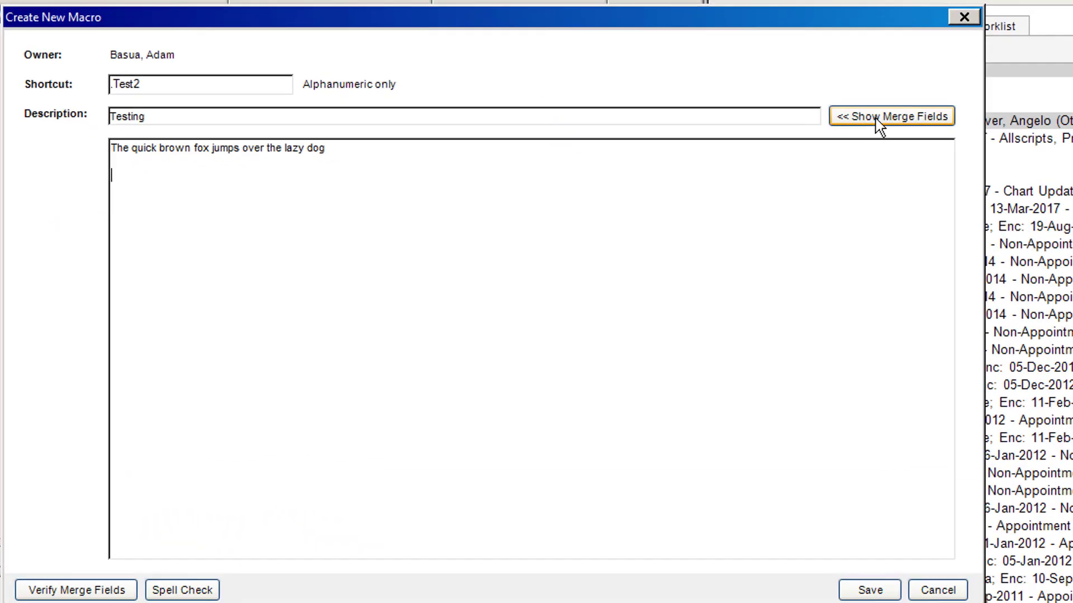
Insert a [mm/dd/yyyy] date merge field, then a [ ] fill-in blank on the line below.
left_click(881, 119)
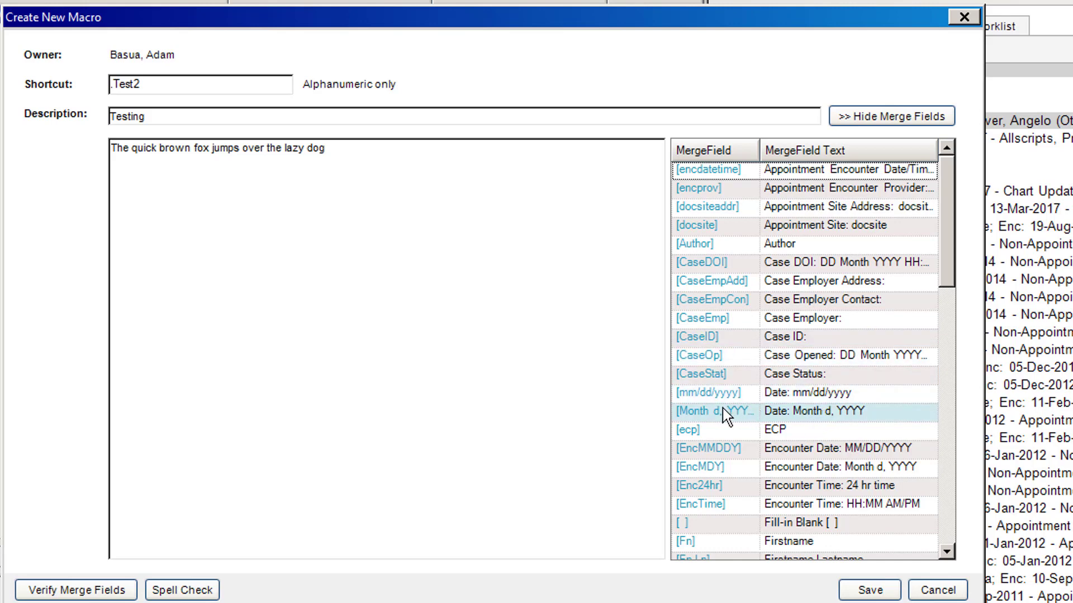
double_click(703, 393)
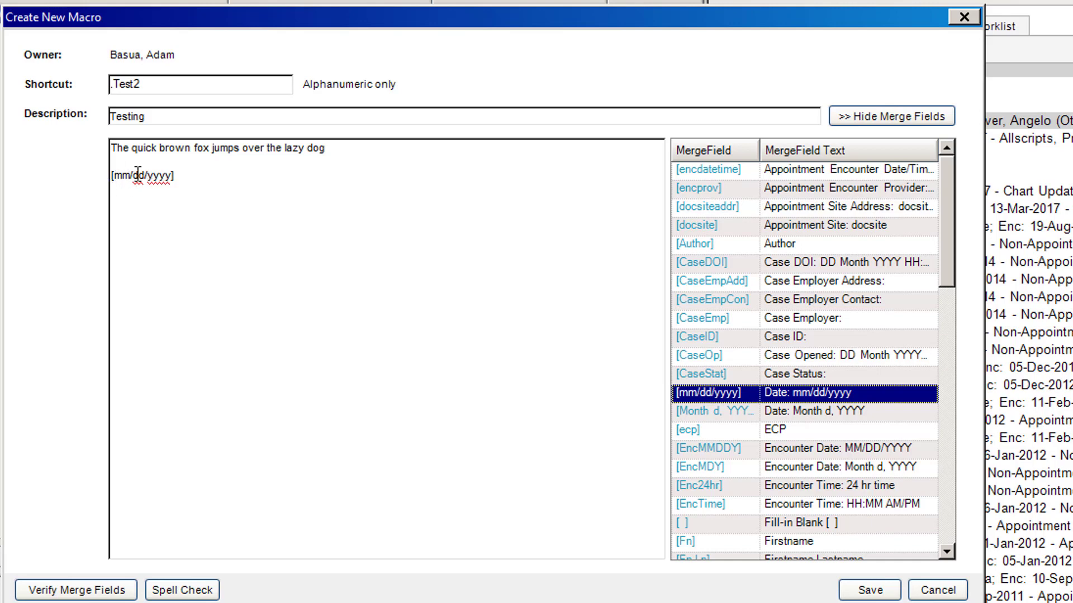
left_click(189, 179)
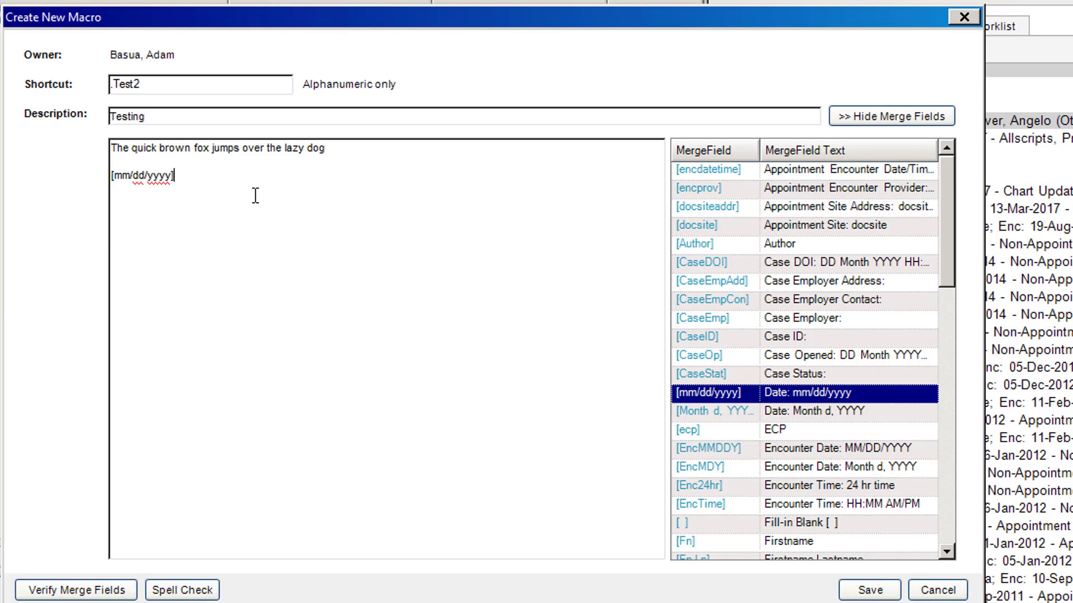
key("Return")
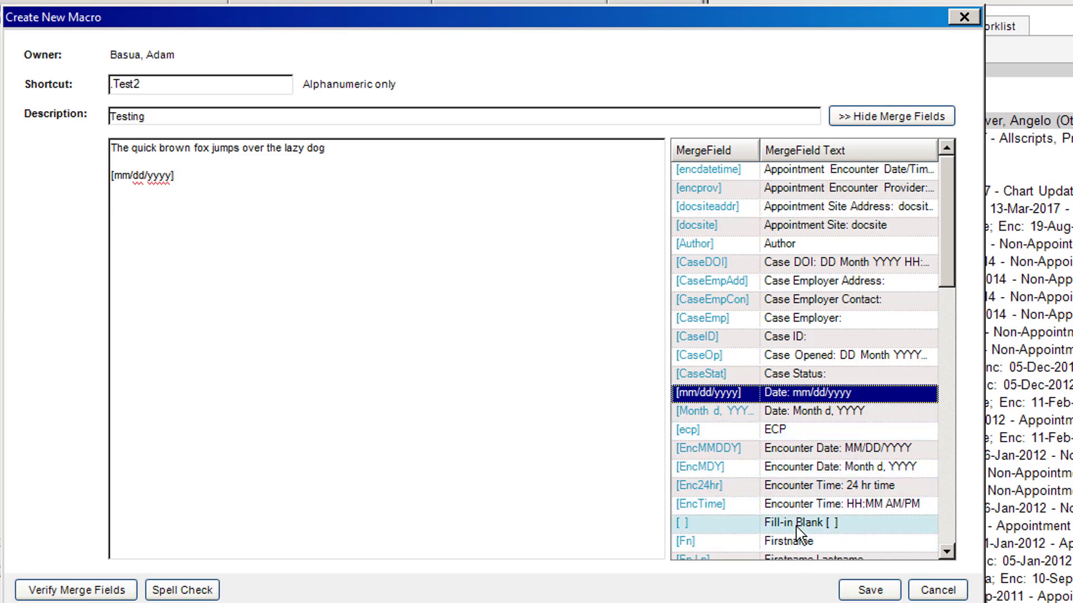
double_click(682, 530)
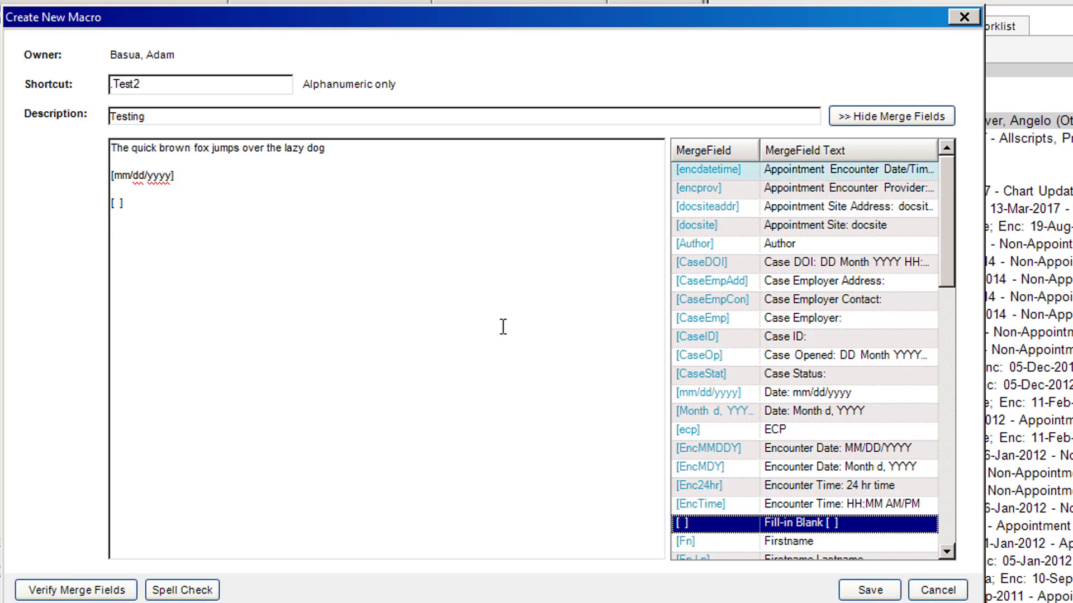
Add a closing 'Thanks' line, spell-check the text and save the .Test2 macro.
left_click(908, 126)
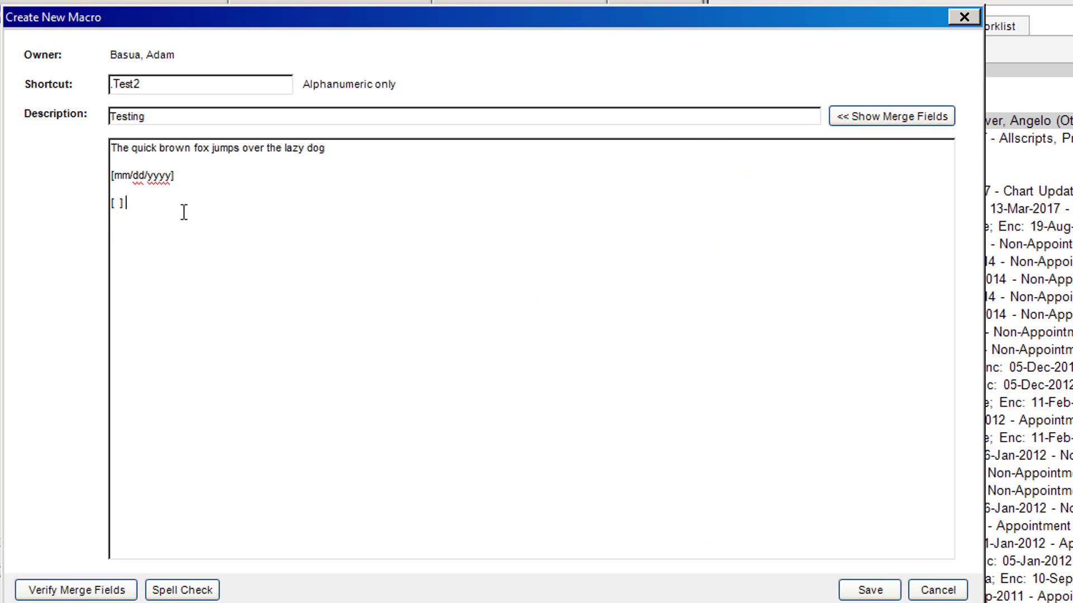
key("Return")
key("Return")
type("Thanks")
left_click(180, 591)
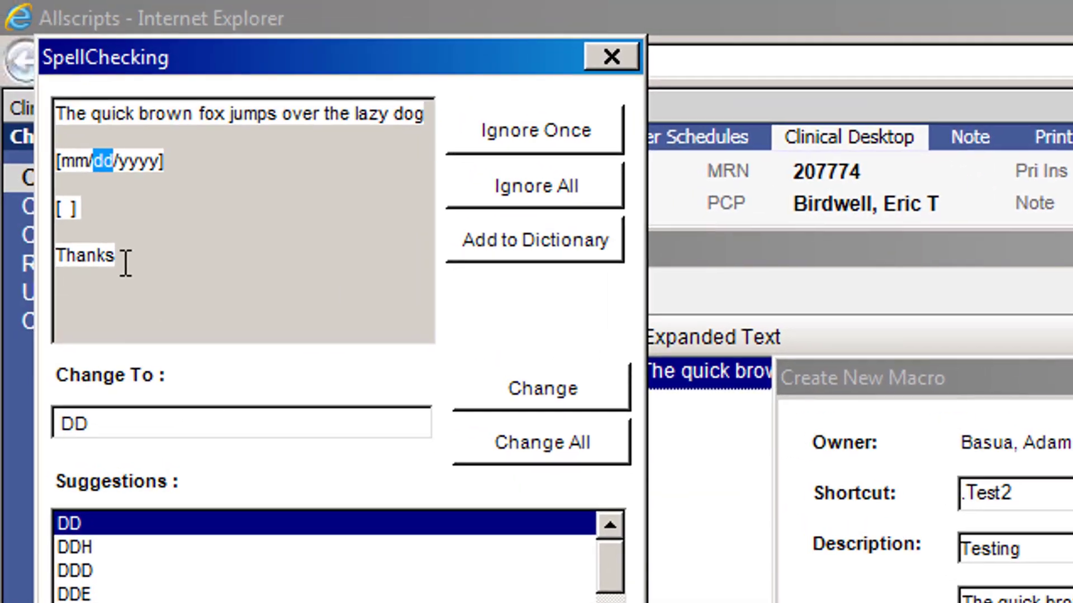
left_click(601, 66)
left_click(548, 107)
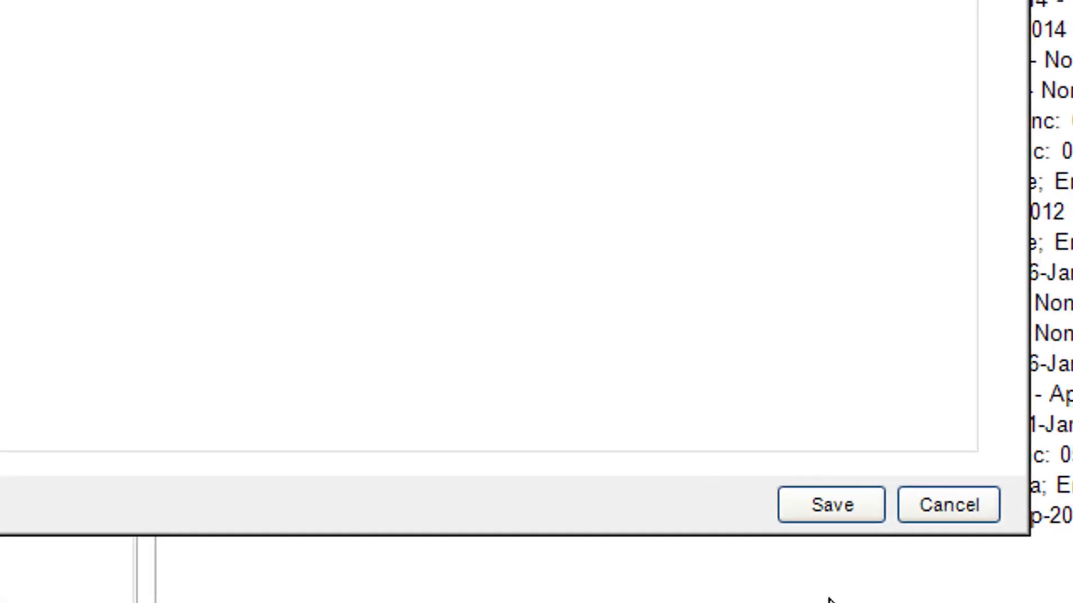
left_click(830, 508)
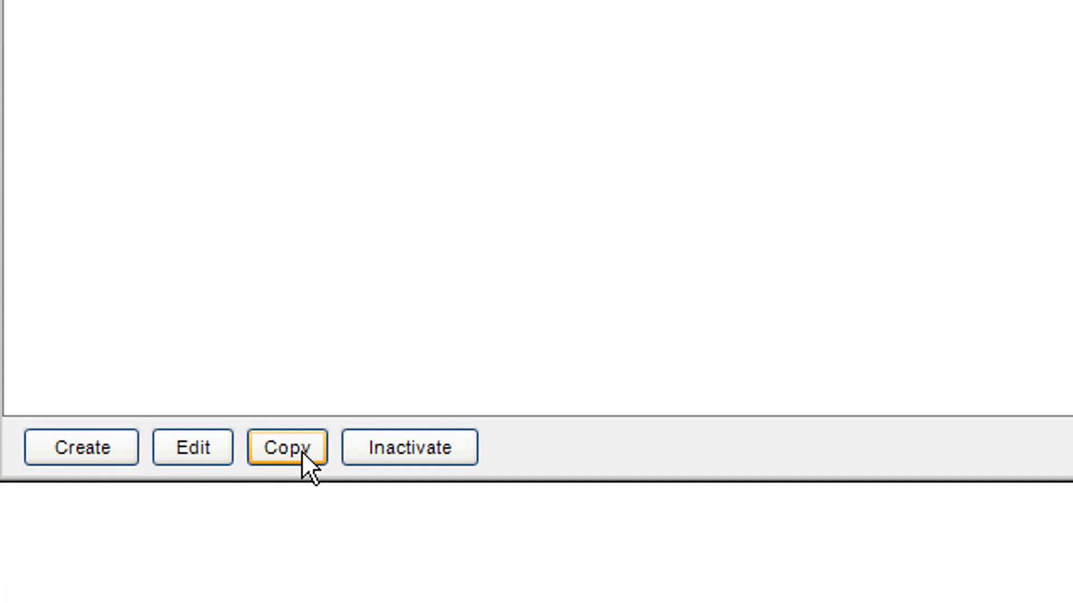
Leave Manage Macros with .Test2 saved and return to the Clinical Desktop chart.
left_click(302, 450)
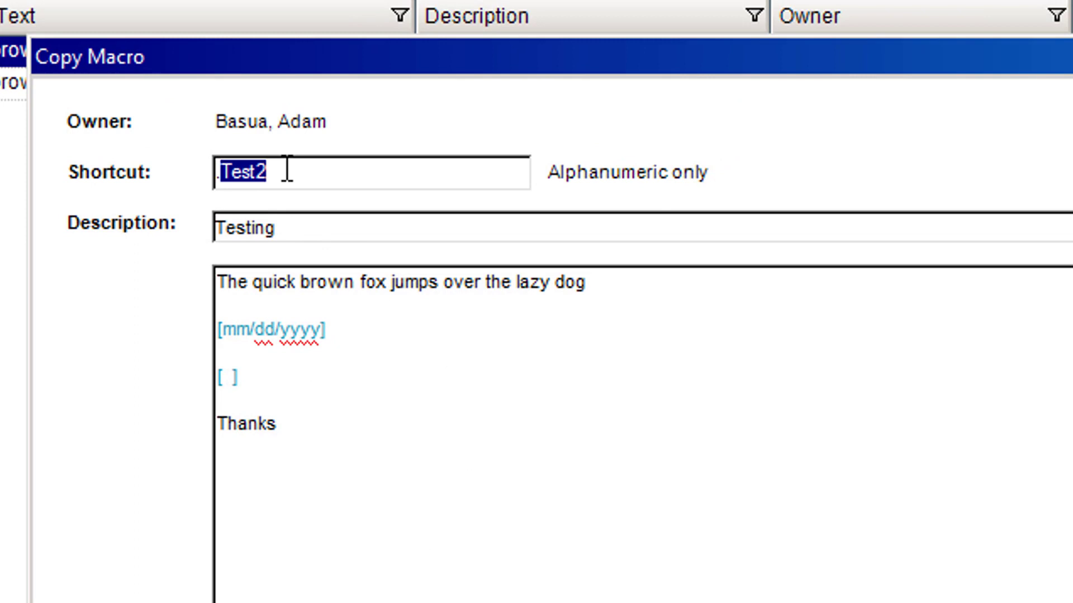
key("Return")
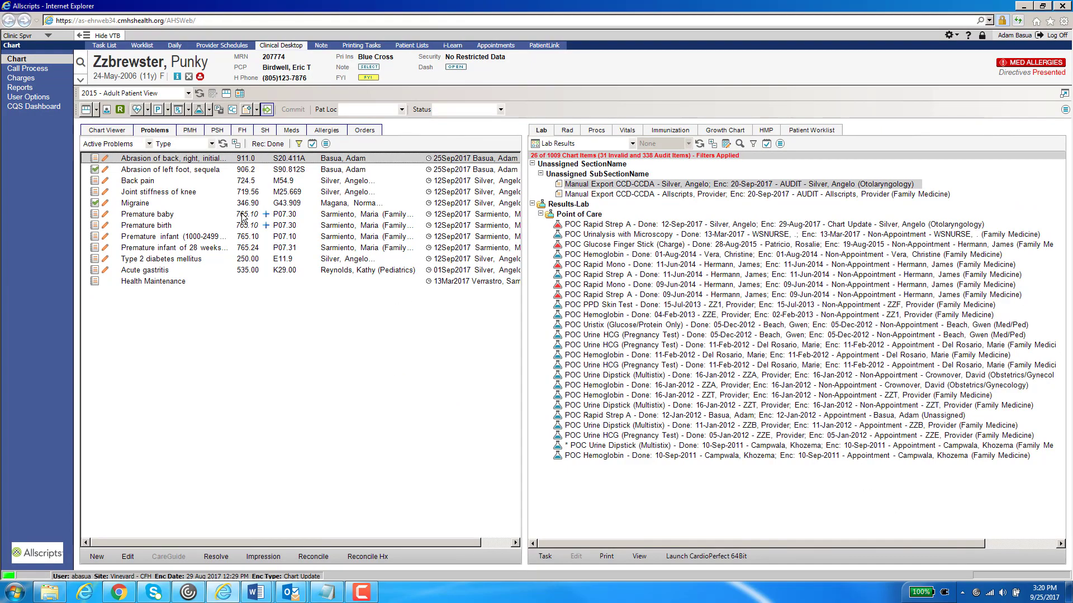
Expand .test2 in the note's Chief Complaint box and review the result in the note summary.
left_click(118, 133)
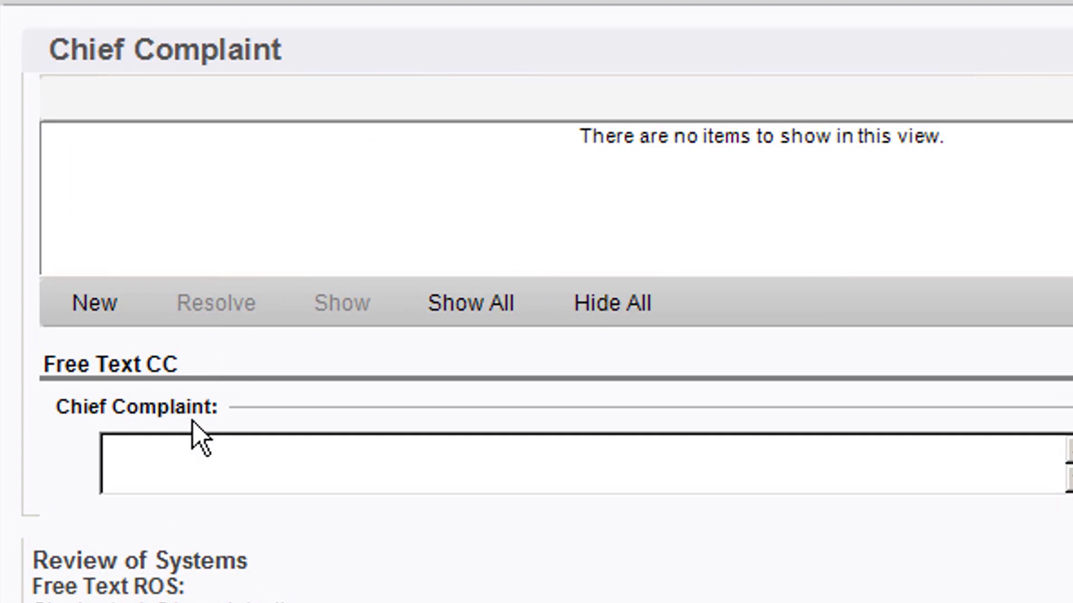
left_click(193, 453)
type(".test2")
key("space")
key("Return")
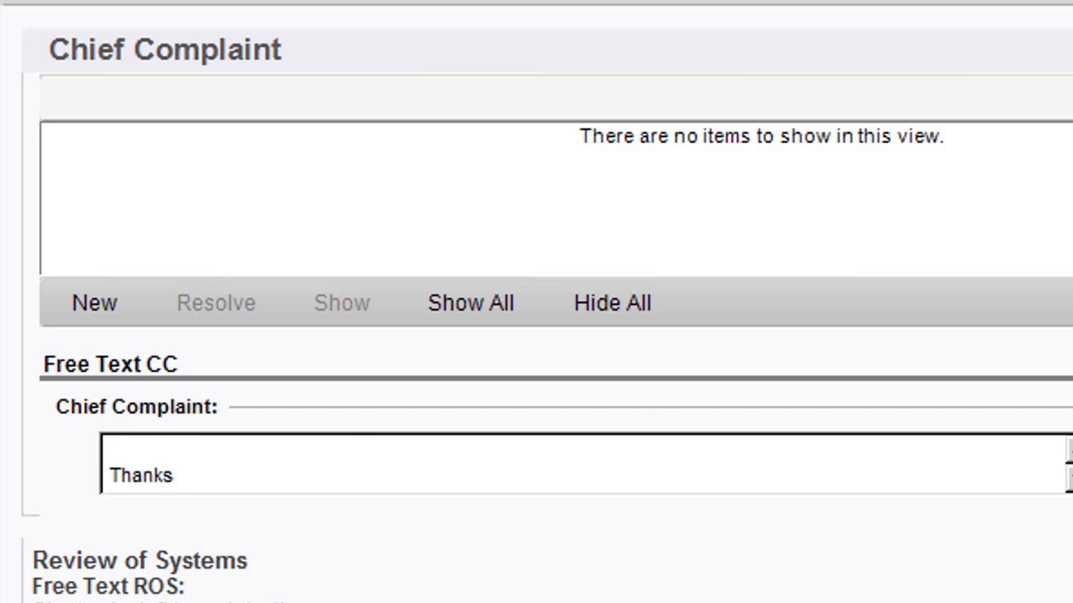
key("ctrl+a")
key("BackSpace")
key("ctrl+v")
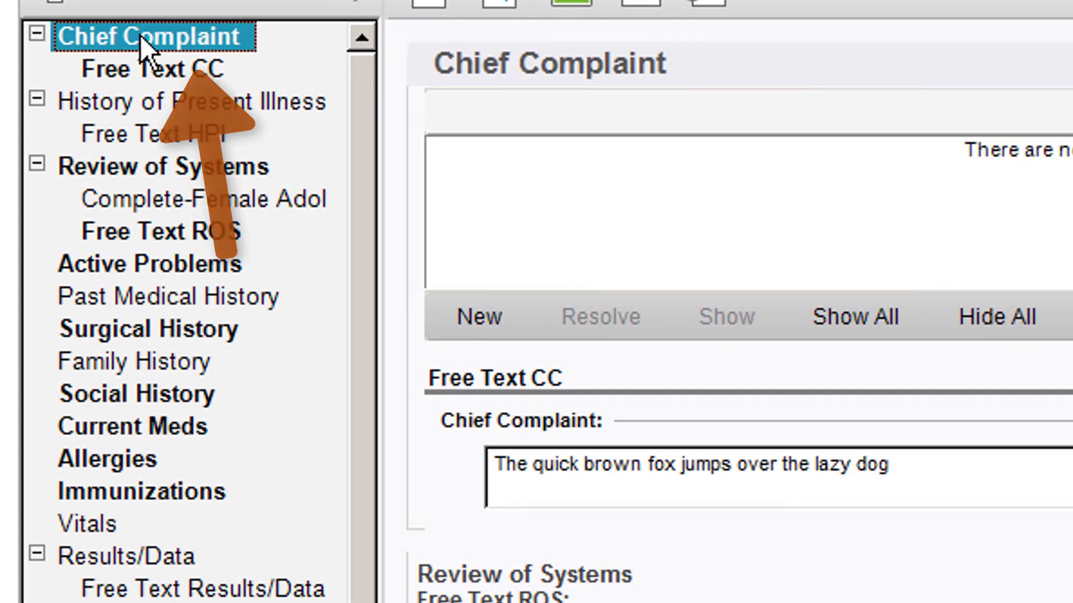
left_click(139, 35)
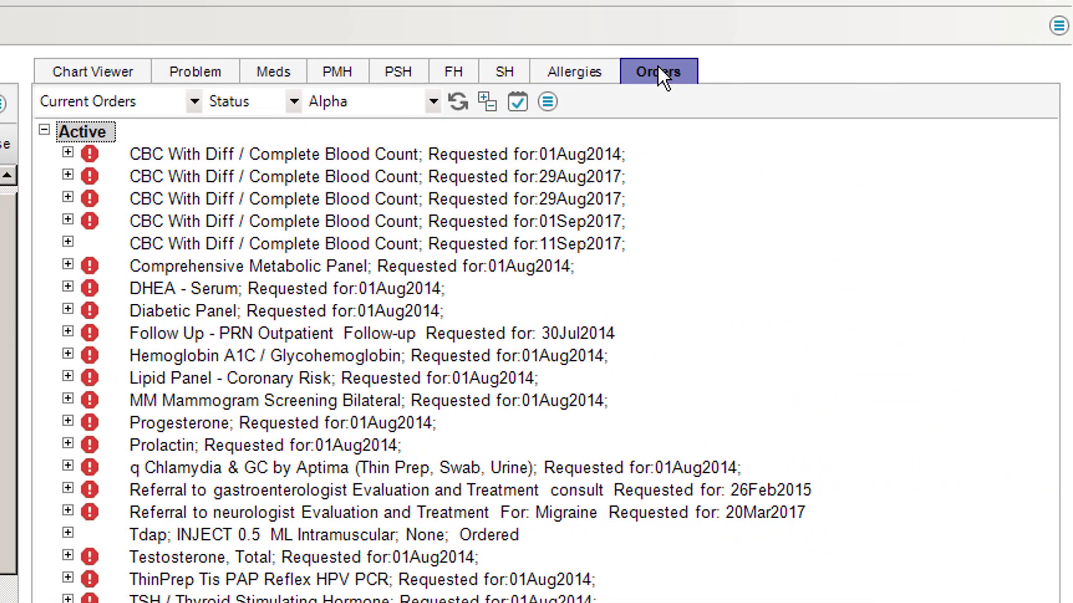
Start a new order and pick a point-of-care lab found by searching 'poc'.
left_click(658, 68)
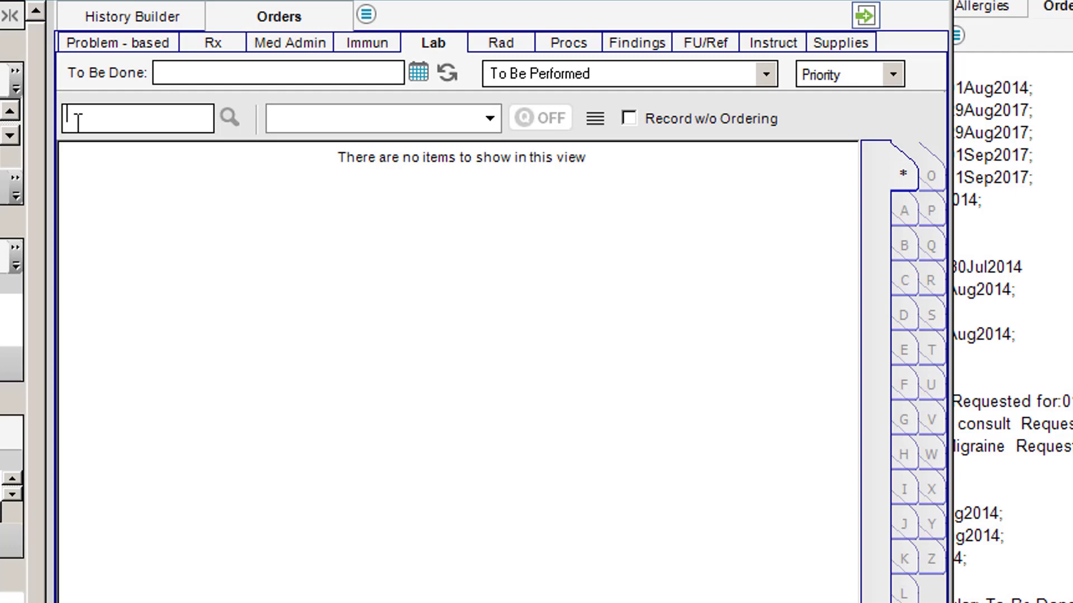
type("poc")
key("Return")
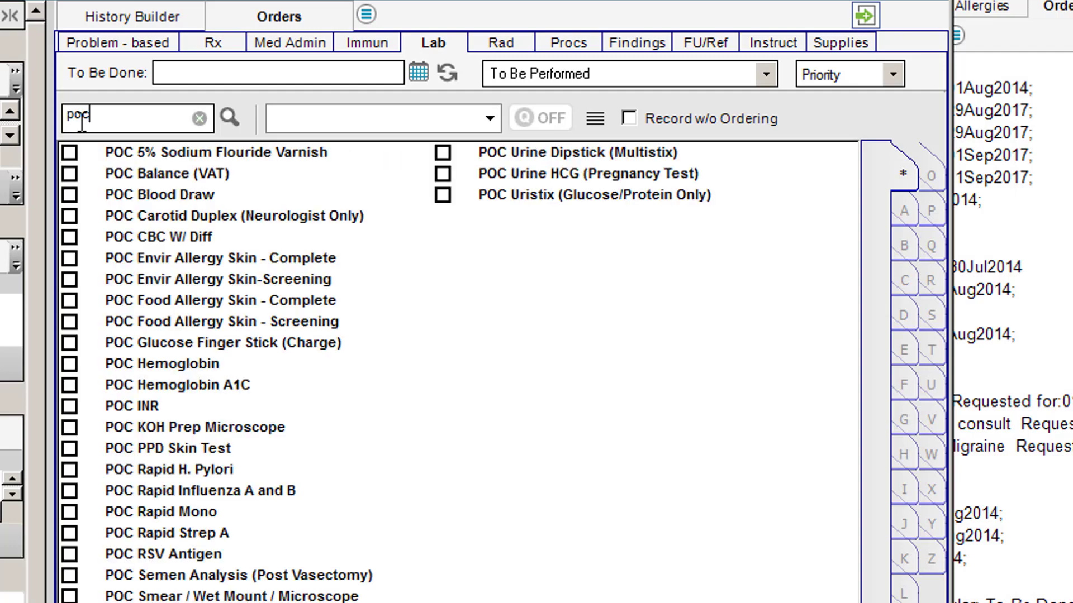
left_click(108, 513)
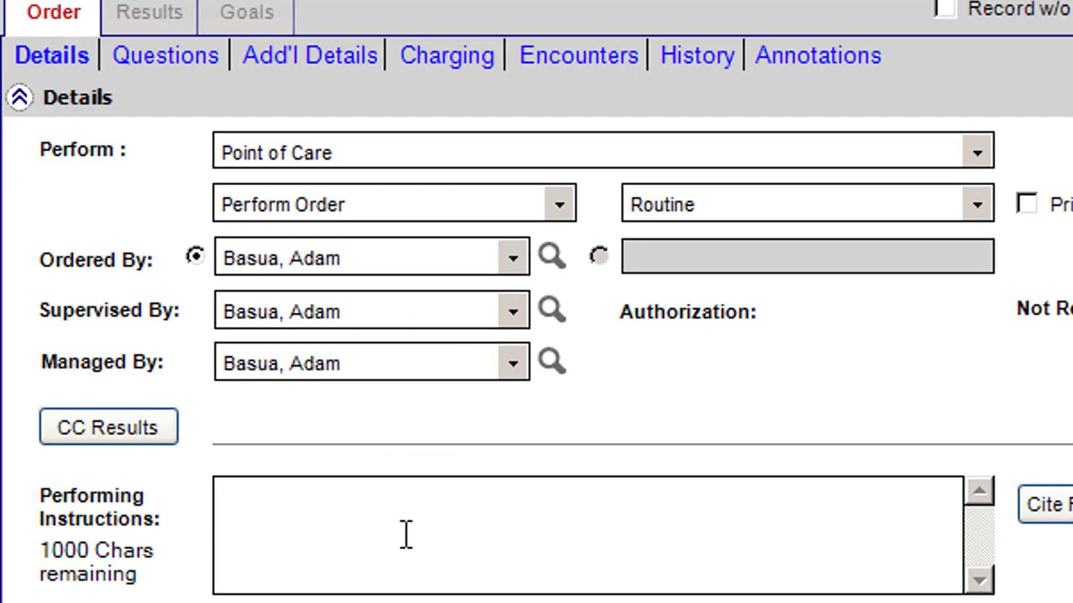
Expand .test in Performing Instructions, .testing in Patient Instructions, and .test2 in a new annotation.
left_click(314, 518)
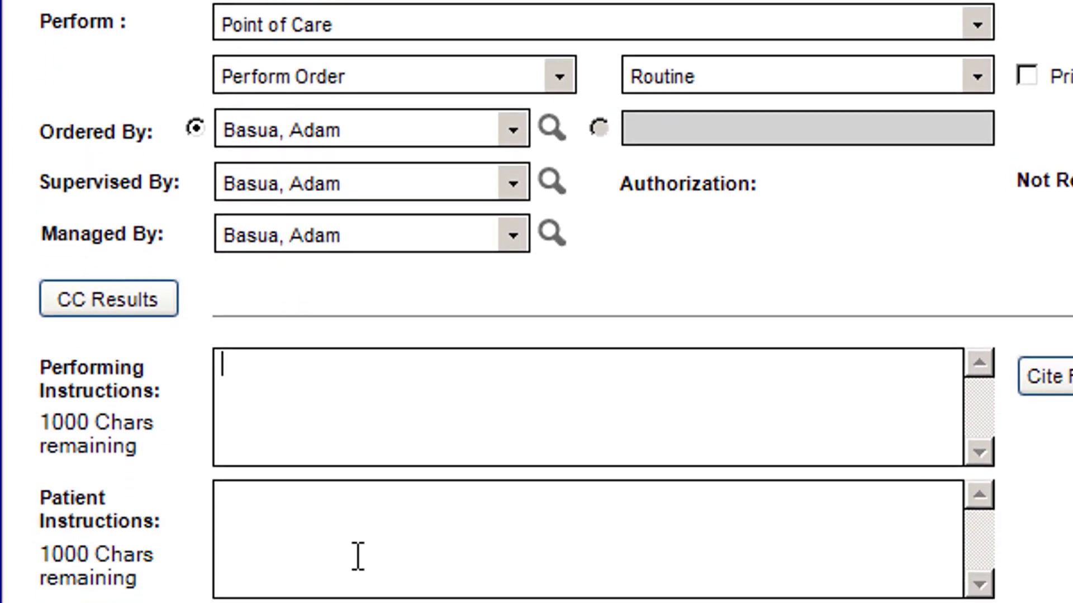
left_click(357, 536)
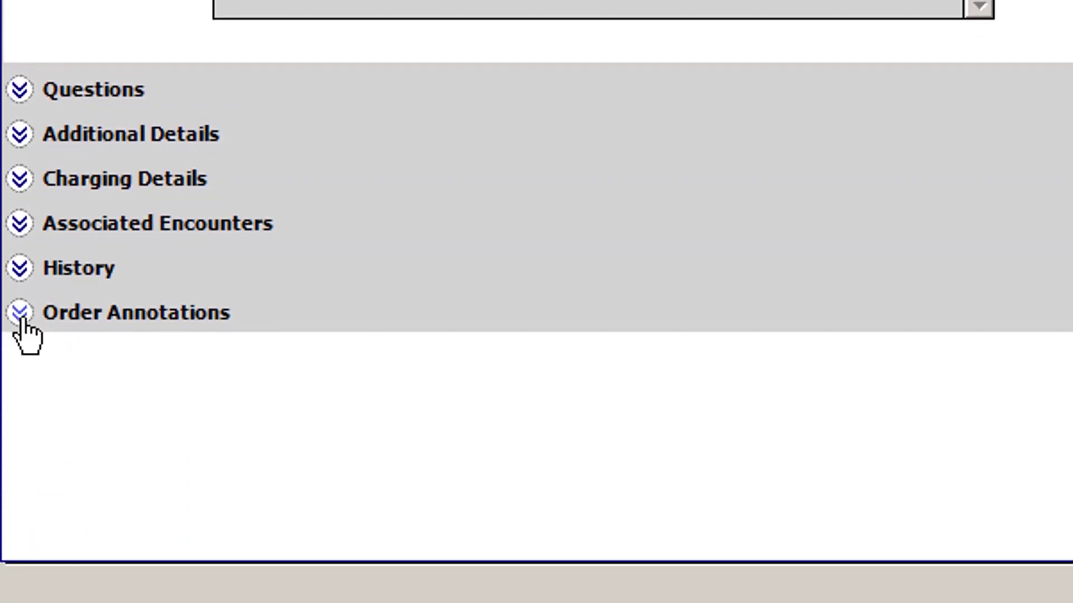
left_click(18, 314)
left_click(400, 77)
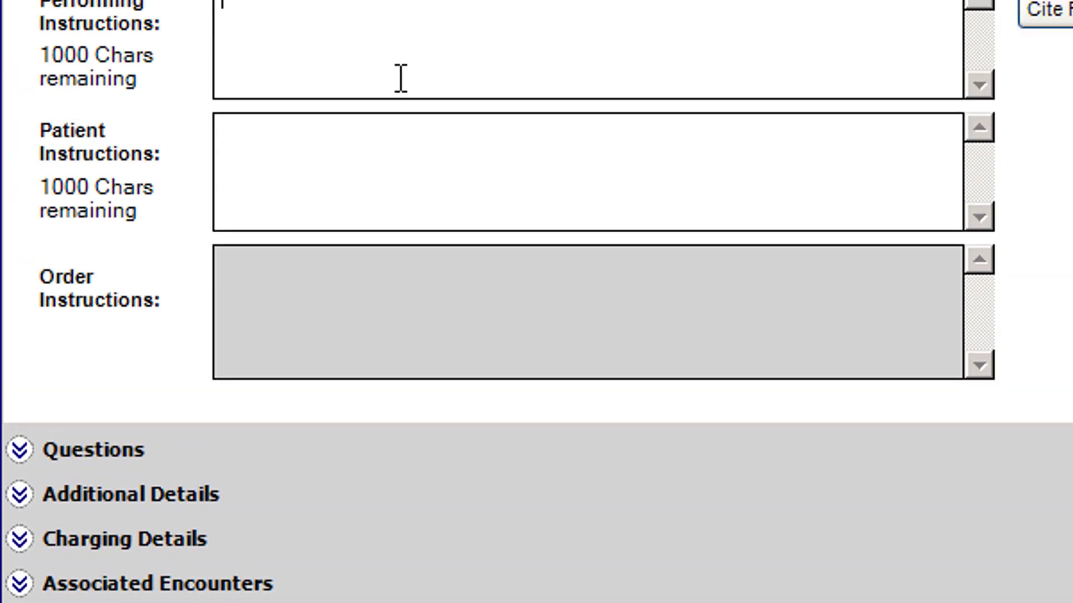
type(".test")
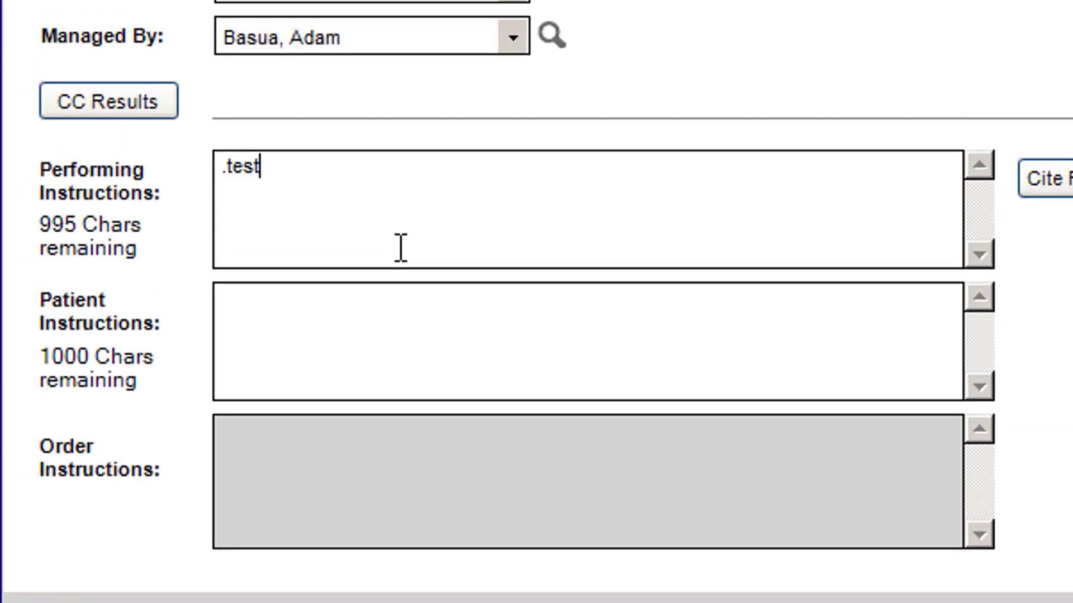
key("space")
left_click(404, 343)
type(".tes")
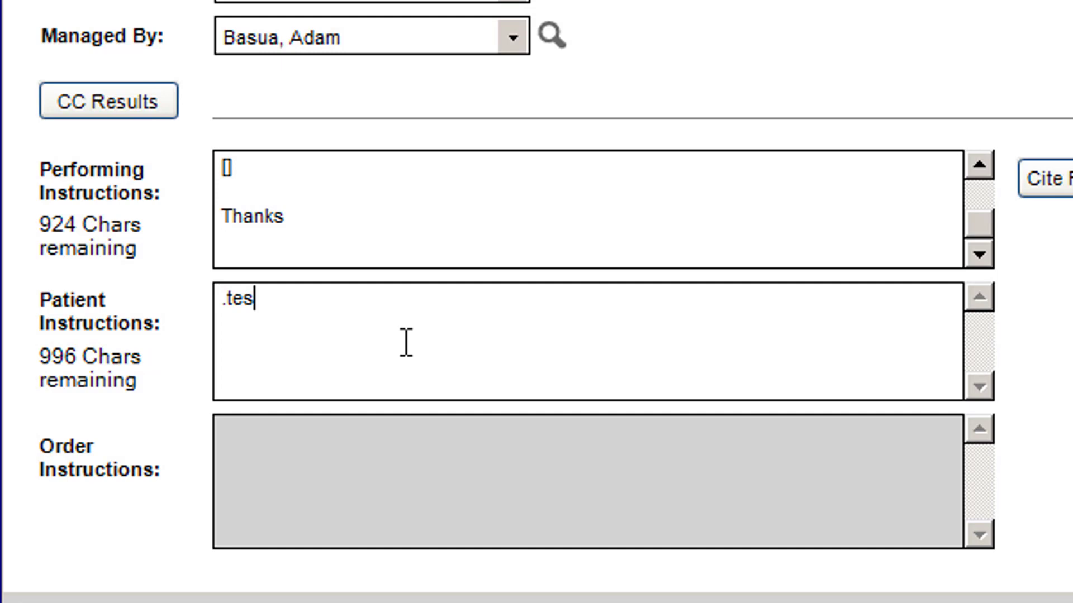
type("ting")
key("space")
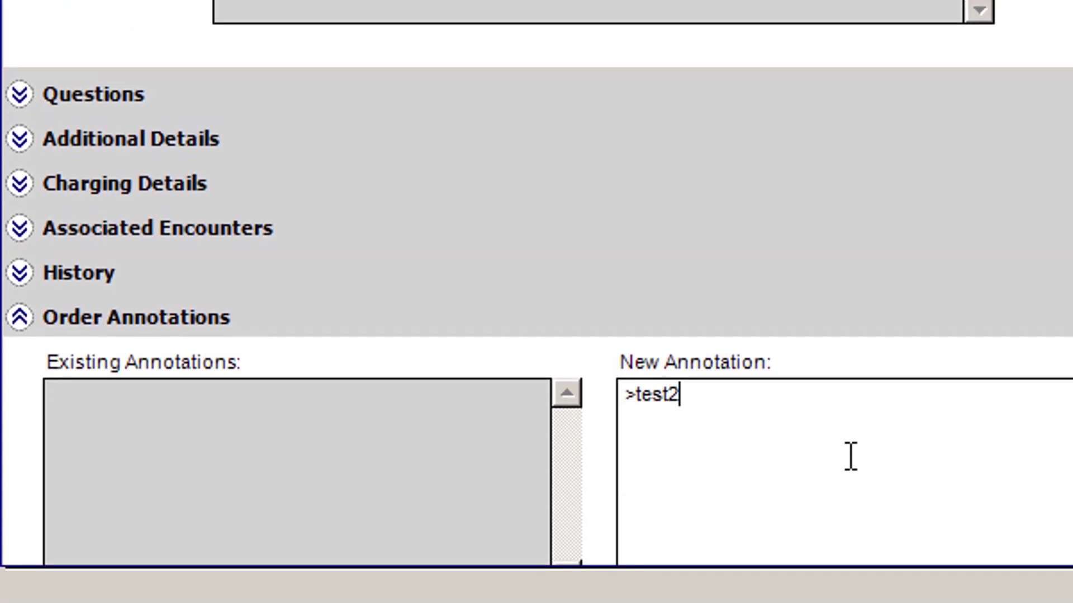
key("Return")
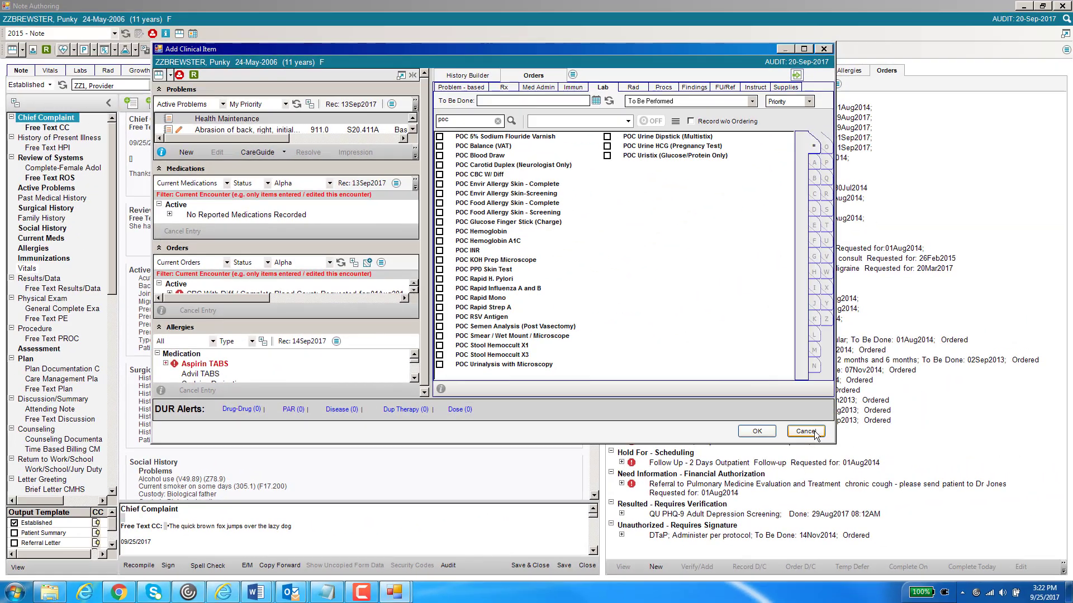
Create a new patient task and expand .testing in its Comment box.
key("Escape")
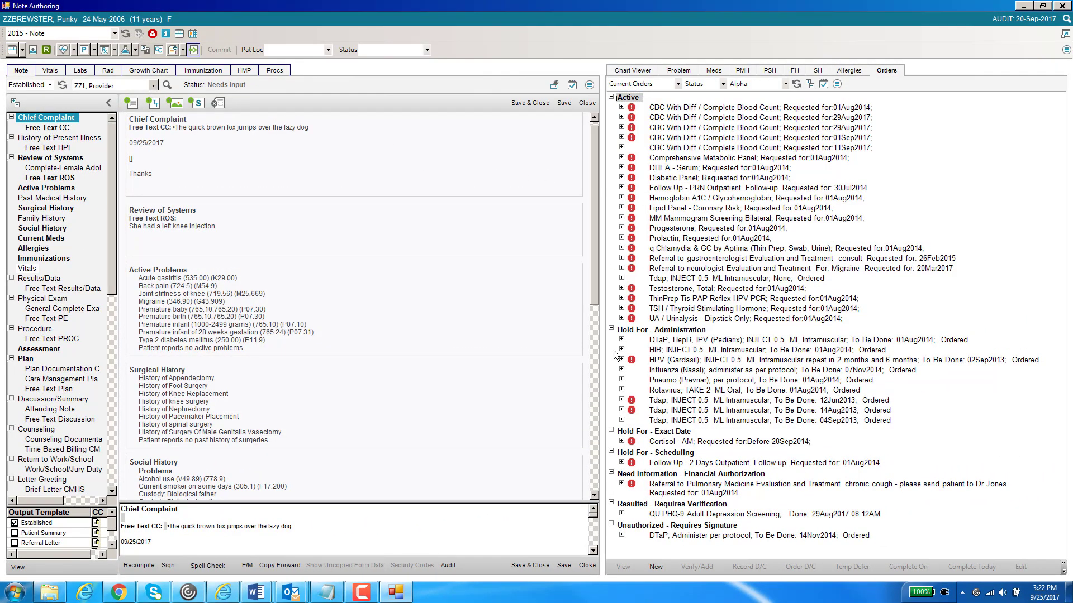
left_click(572, 85)
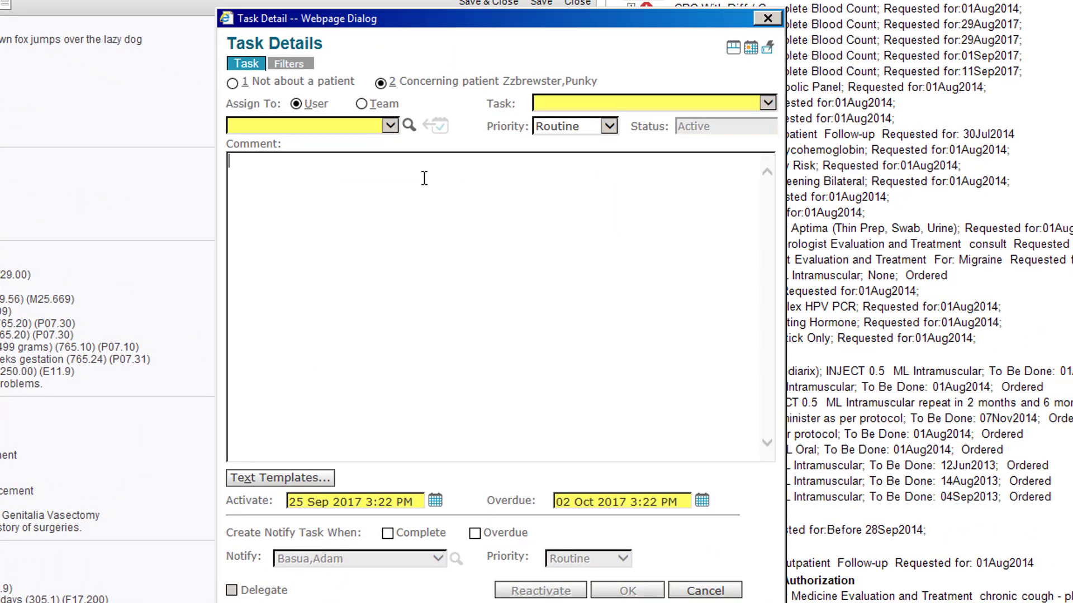
type(".testing")
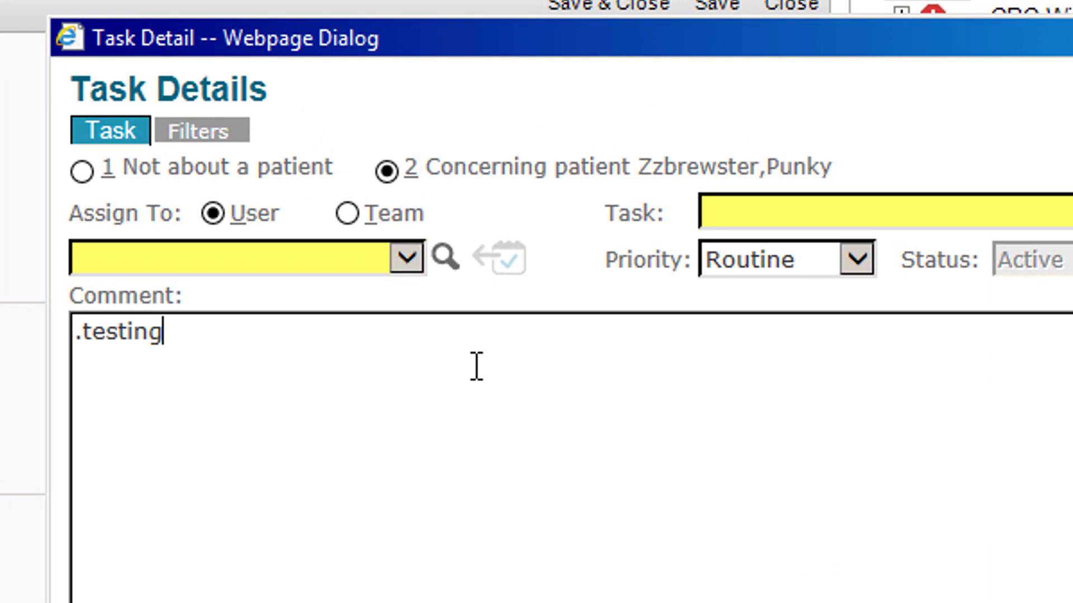
key("space")
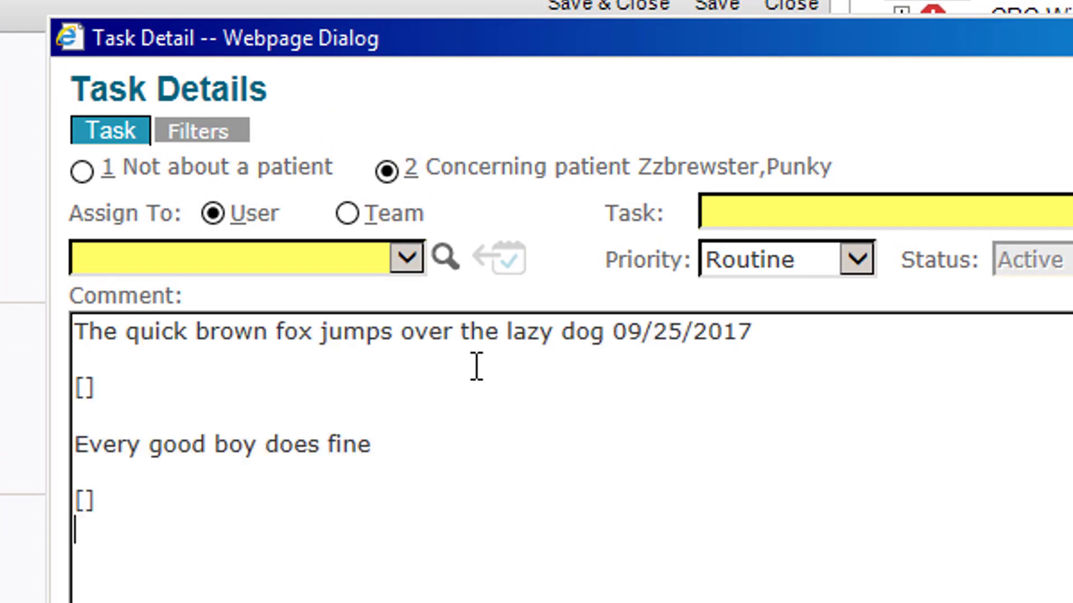